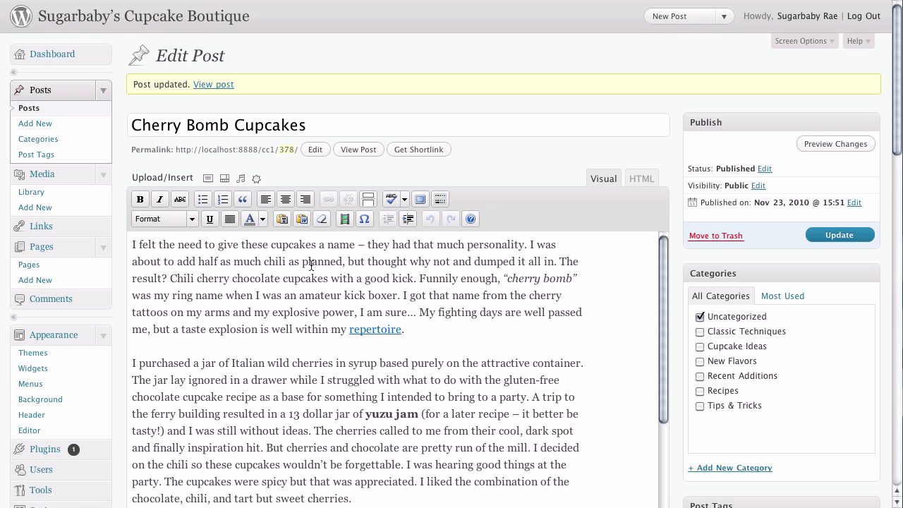
Place the insertion point at the very start of the post's first paragraph and start adding an image there
{"action": "left_click", "coordinate": [132, 244]}
{"action": "left_click", "coordinate": [556, 247]}
{"action": "left_click", "coordinate": [133, 295]}
{"action": "left_click", "coordinate": [133, 247]}
{"action": "left_click", "coordinate": [132, 247]}
{"action": "left_click", "coordinate": [208, 182]}
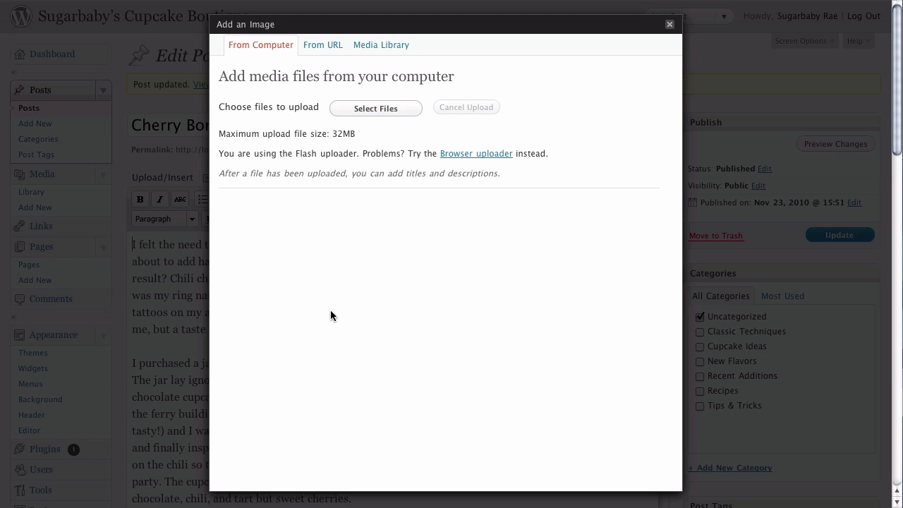
Show the details of the Toasted Meringue image from the Media Library
{"action": "left_click", "coordinate": [375, 48]}
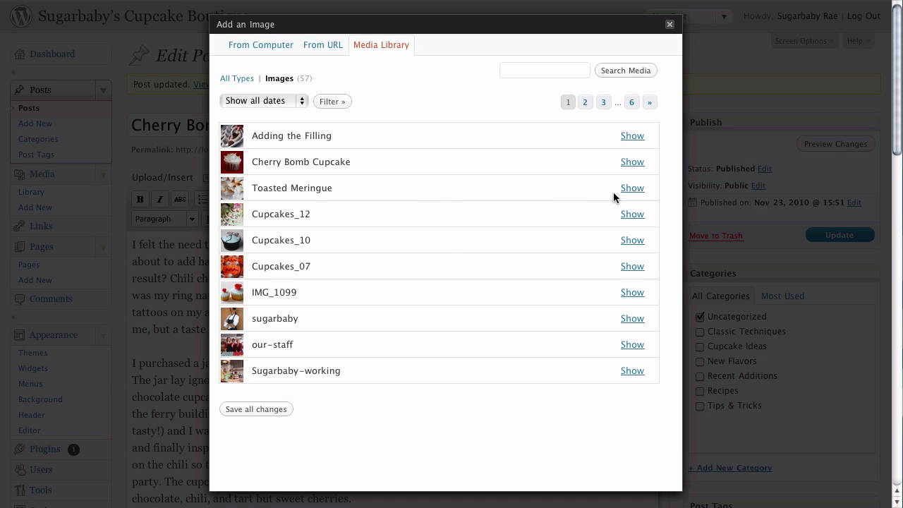
{"action": "left_click", "coordinate": [631, 188]}
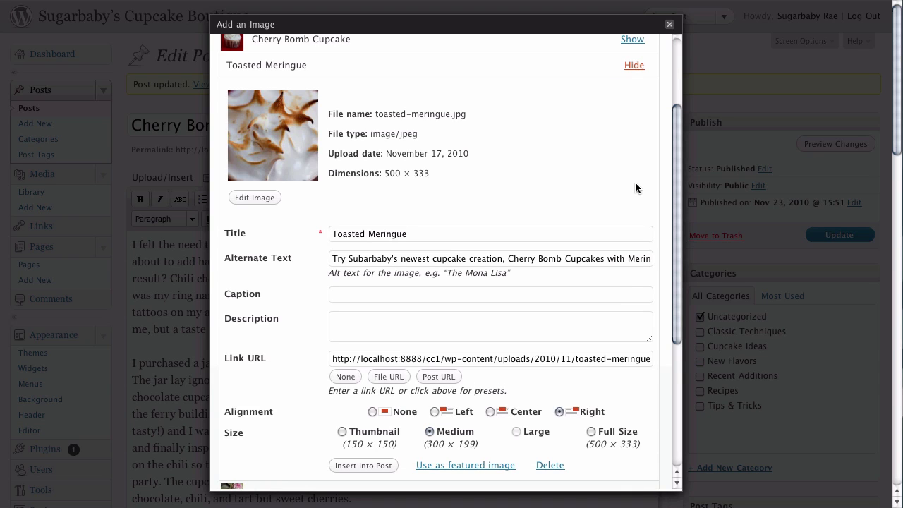
{"action": "scroll", "coordinate": [648, 171], "scroll_direction": "down", "scroll_amount": 1}
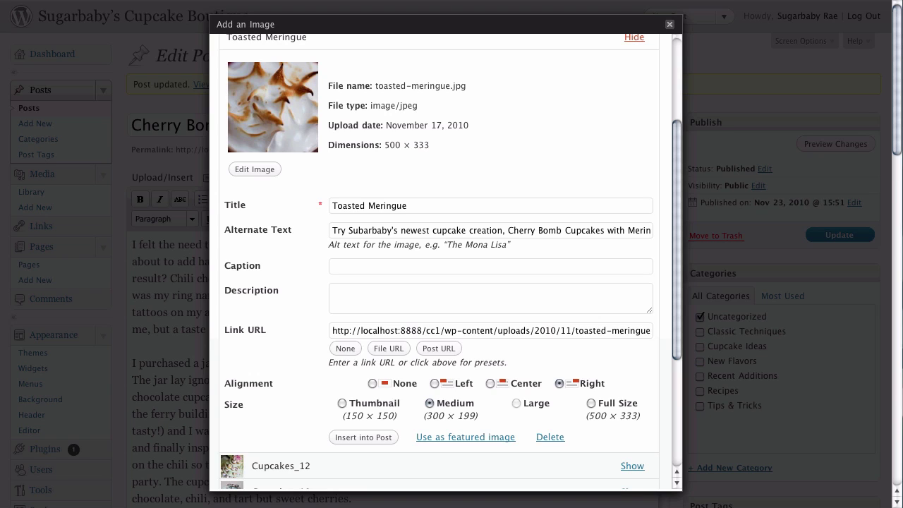
Examine the Toasted Meringue image's file details, title, alternate text, caption, description and link URL
{"action": "left_click_drag", "start_coordinate": [326, 83], "coordinate": [453, 151]}
{"action": "left_click", "coordinate": [453, 151]}
{"action": "left_click", "coordinate": [421, 211]}
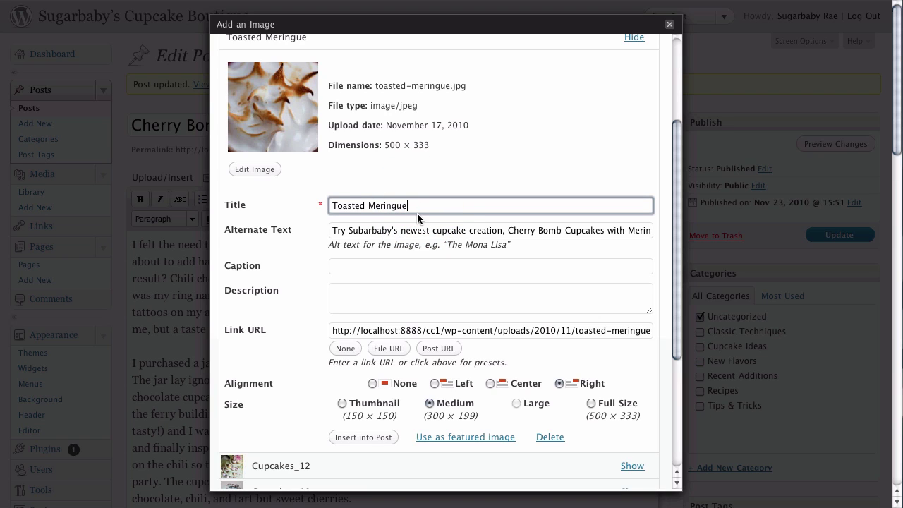
{"action": "left_click", "coordinate": [416, 230]}
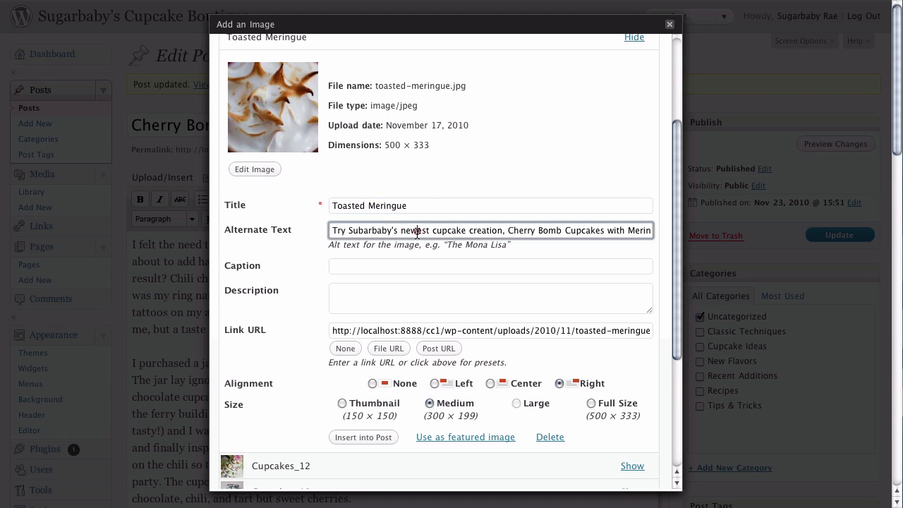
{"action": "left_click", "coordinate": [396, 268]}
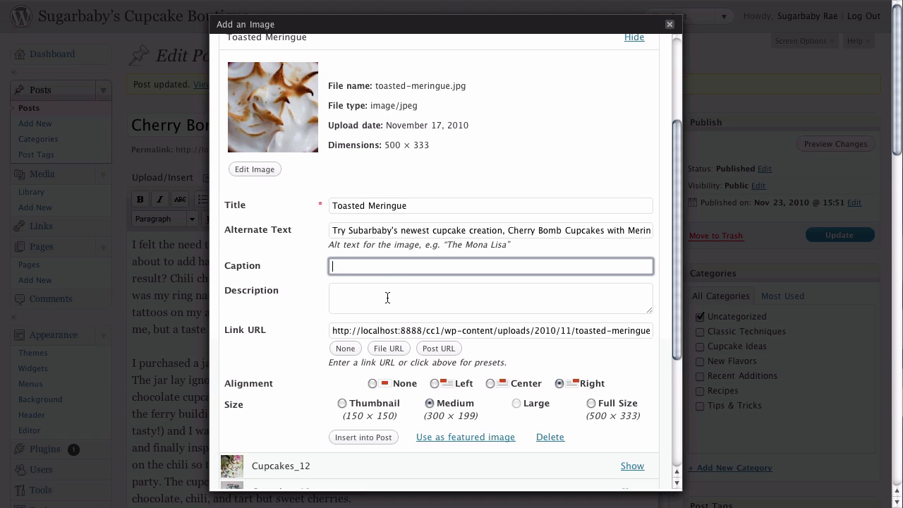
{"action": "left_click", "coordinate": [387, 297]}
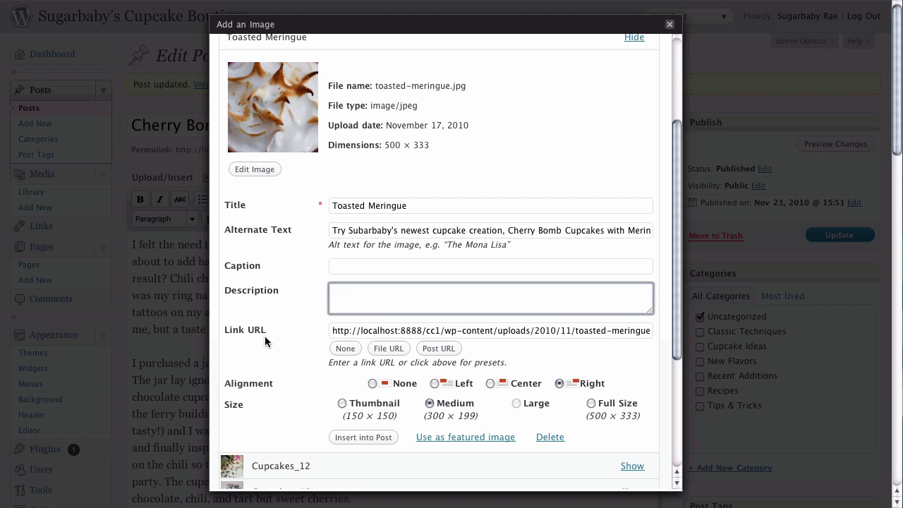
{"action": "left_click", "coordinate": [311, 347]}
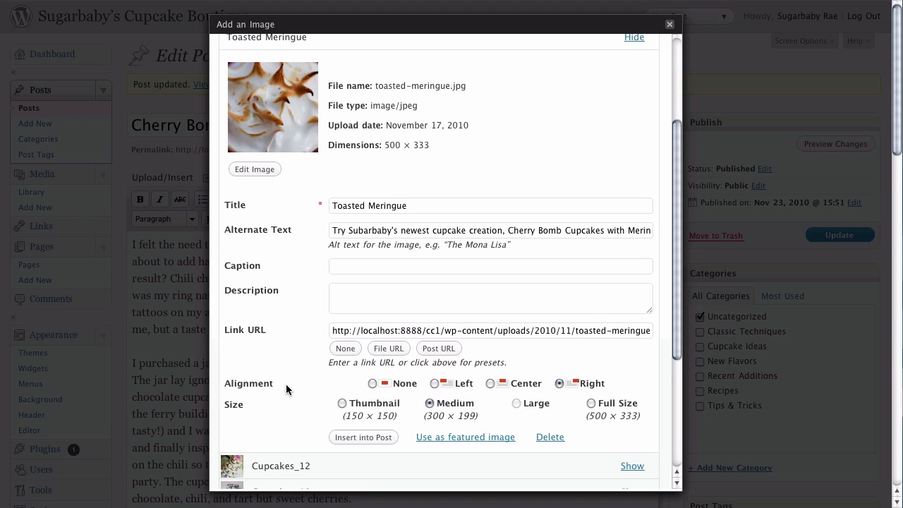
Set the Toasted Meringue image to Right alignment and Medium size (300 × 199), and insert it into the post
{"action": "left_click", "coordinate": [372, 382]}
{"action": "left_click", "coordinate": [435, 385]}
{"action": "left_click", "coordinate": [490, 384]}
{"action": "left_click", "coordinate": [559, 383]}
{"action": "left_click", "coordinate": [385, 408]}
{"action": "left_click", "coordinate": [430, 404]}
{"action": "left_click", "coordinate": [359, 439]}
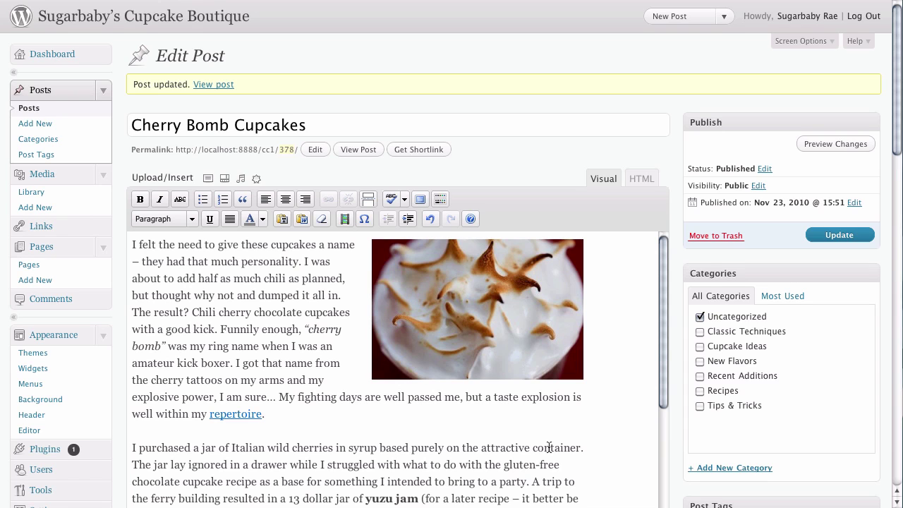
Update the Cherry Bomb Cupcakes post and open its published page
{"action": "left_click", "coordinate": [133, 244]}
{"action": "left_click", "coordinate": [840, 236]}
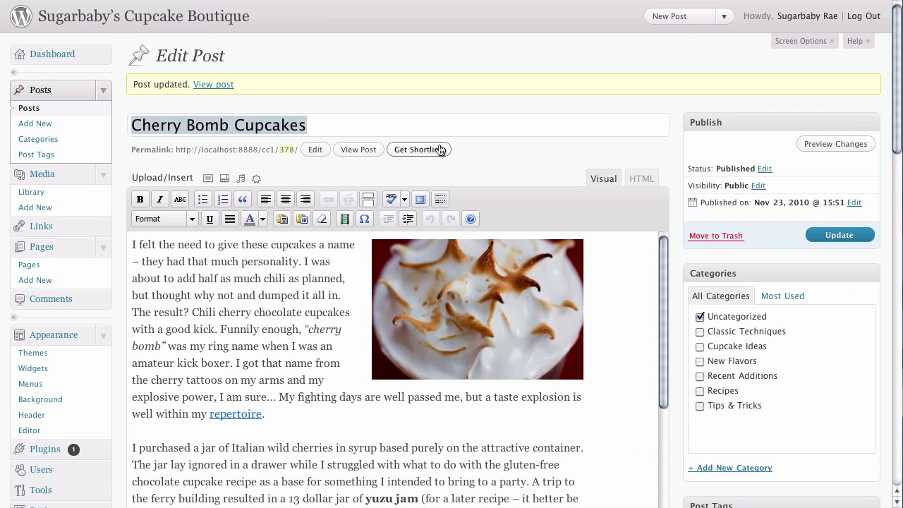
{"action": "left_click", "coordinate": [210, 86]}
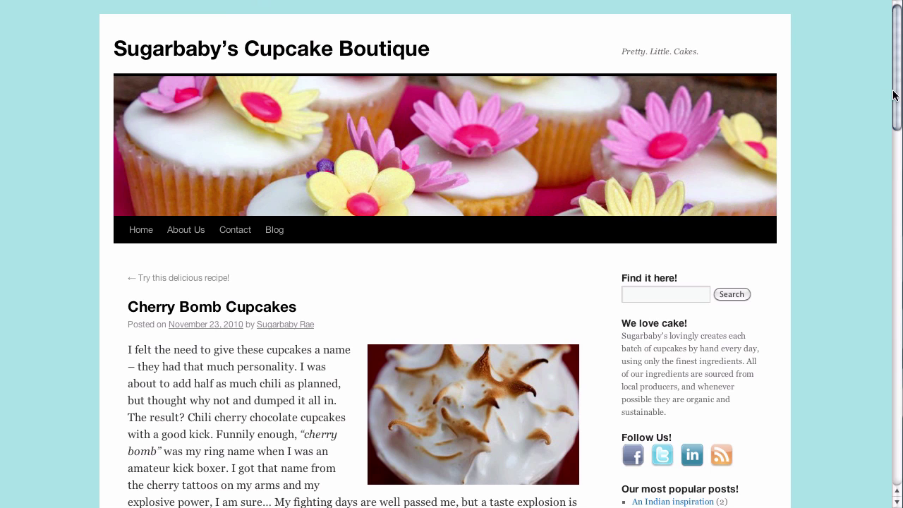
Examine how the image and the text around it are laid out on the published page
{"action": "left_click_drag", "start_coordinate": [894, 97], "coordinate": [897, 153]}
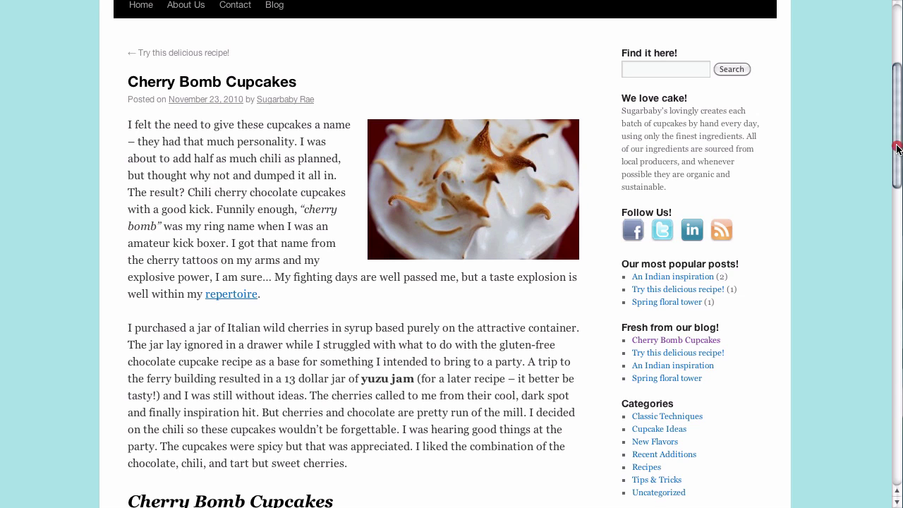
{"action": "left_click_drag", "start_coordinate": [897, 150], "coordinate": [889, 83]}
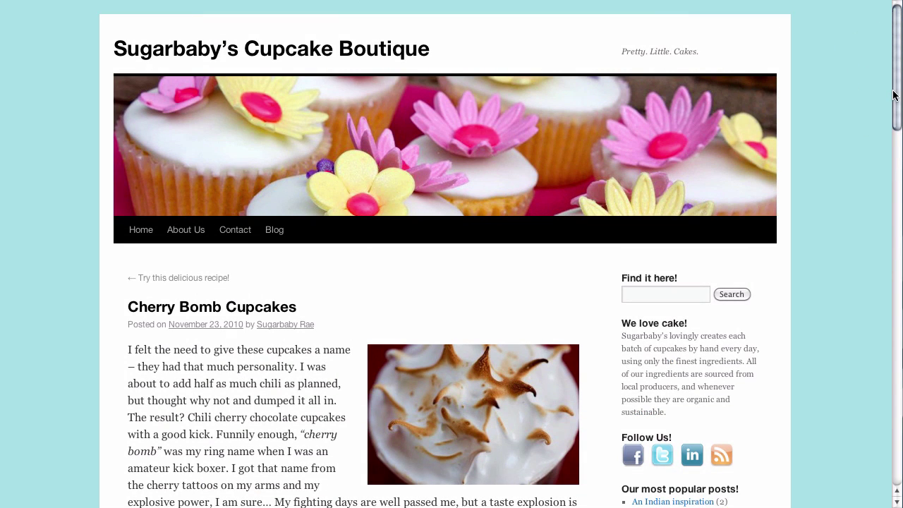
{"action": "left_click", "coordinate": [897, 94]}
{"action": "left_click_drag", "start_coordinate": [897, 95], "coordinate": [897, 152]}
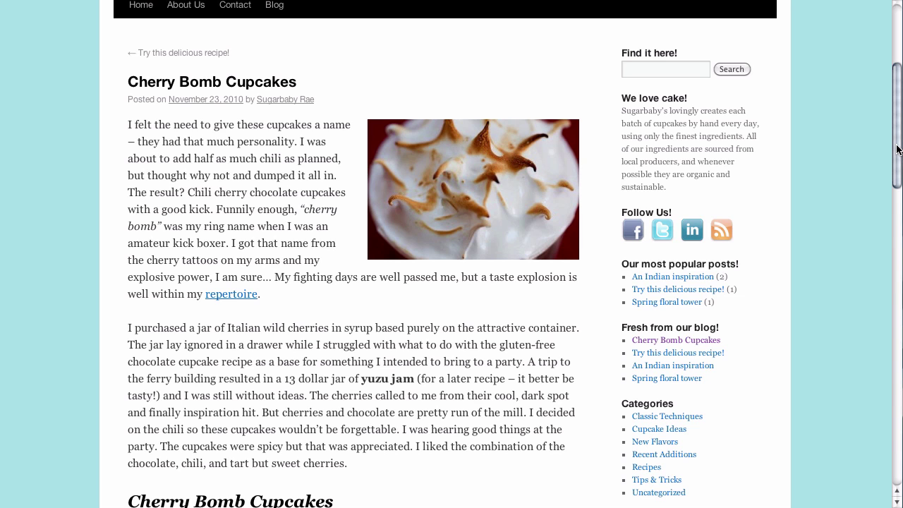
{"action": "left_click_drag", "start_coordinate": [899, 149], "coordinate": [889, 85]}
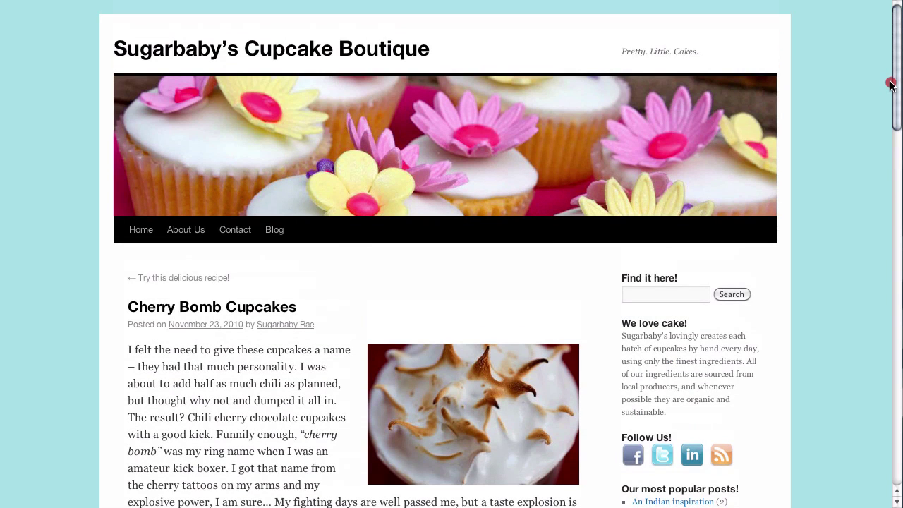